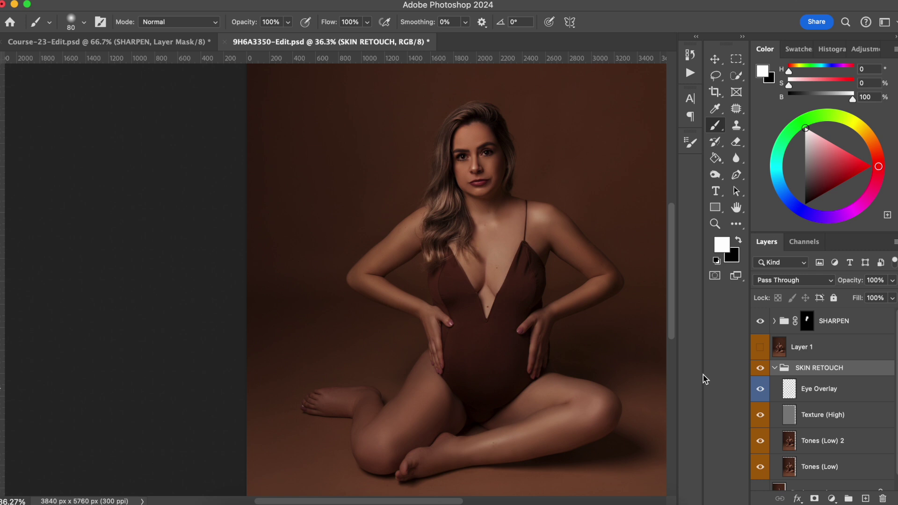
key("o")
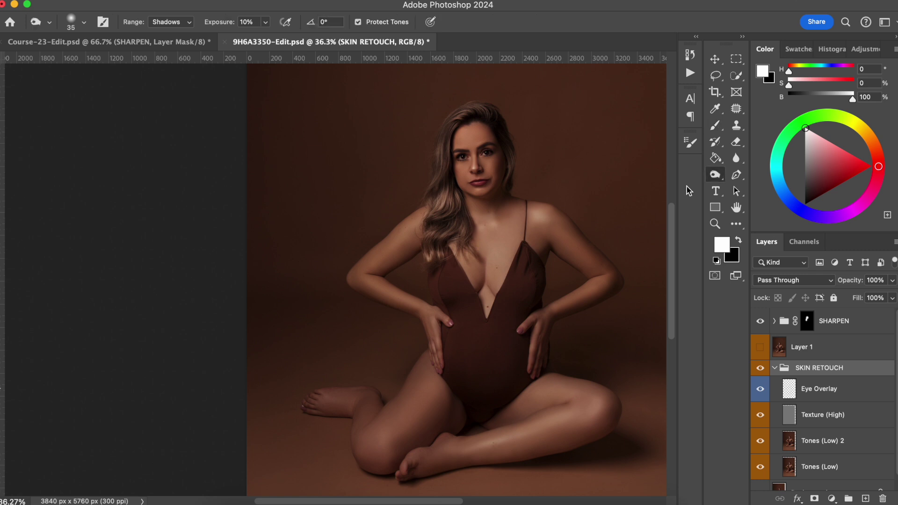
left_click(717, 174)
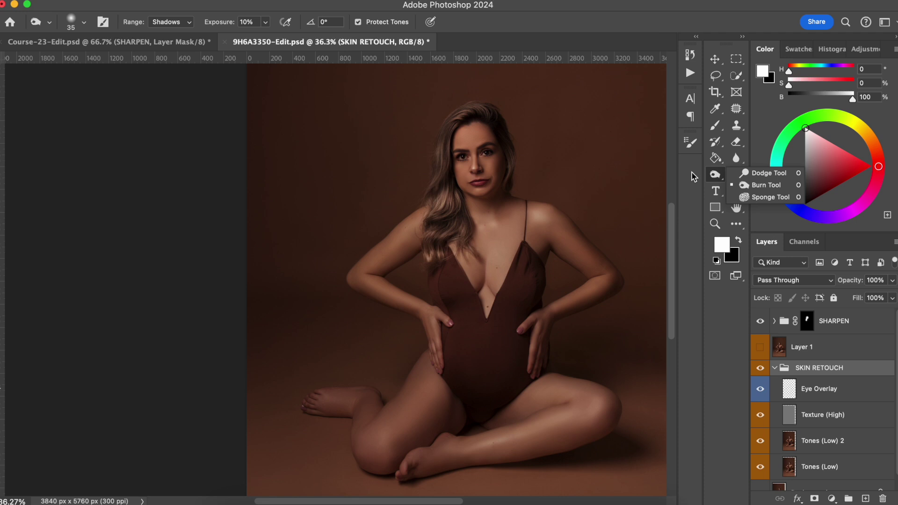
- Collapse the SKIN RETOUCH group and group it with Layer 1 and the SHARPEN group
left_click(775, 368)
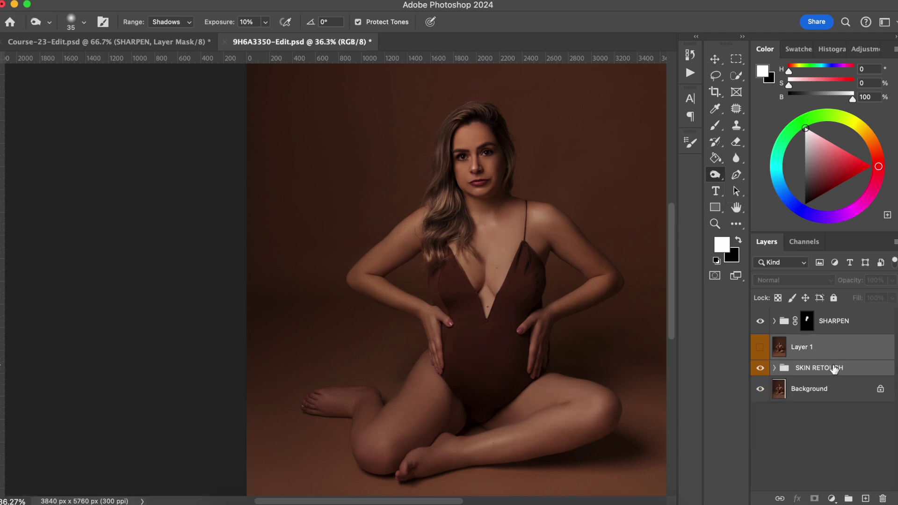
left_click(837, 323, "shift")
key("ctrl+g")
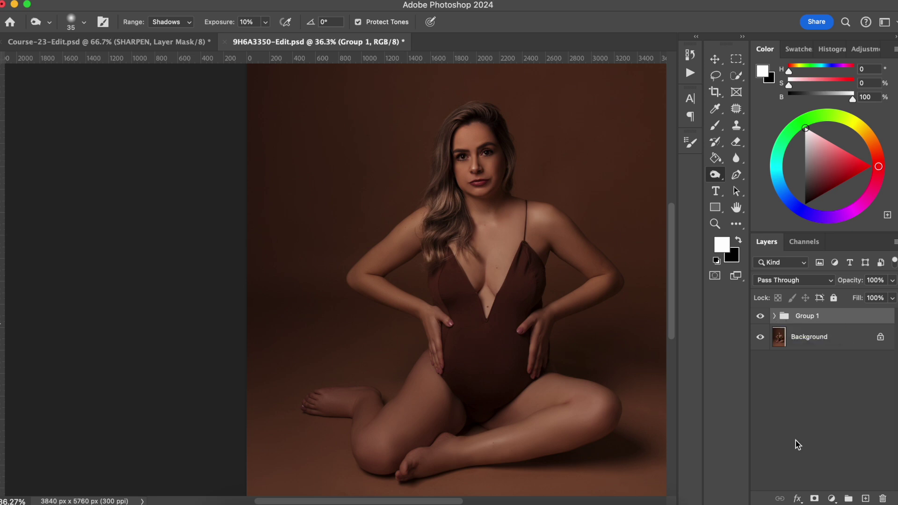
- Add a new empty layer above the group and set its blend mode to Overlay
left_click(866, 498)
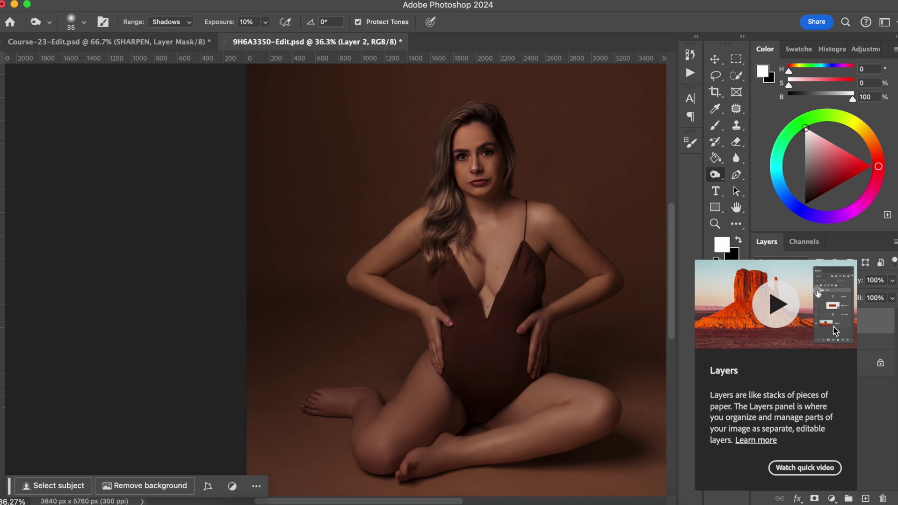
left_click(796, 282)
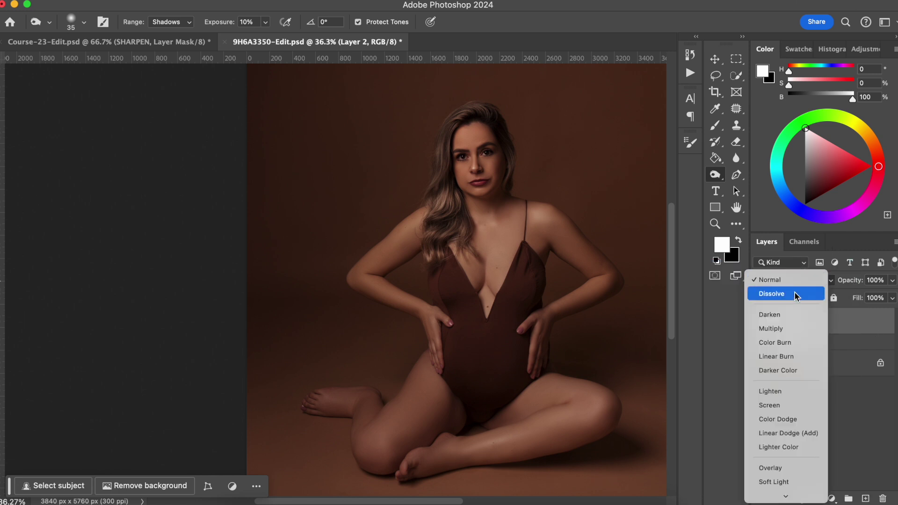
left_click(778, 469)
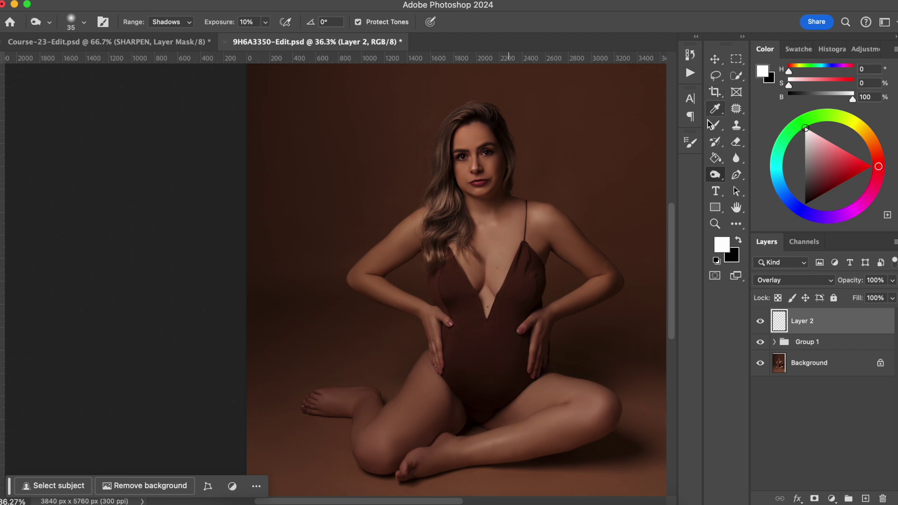
left_click(716, 141)
left_click(74, 19)
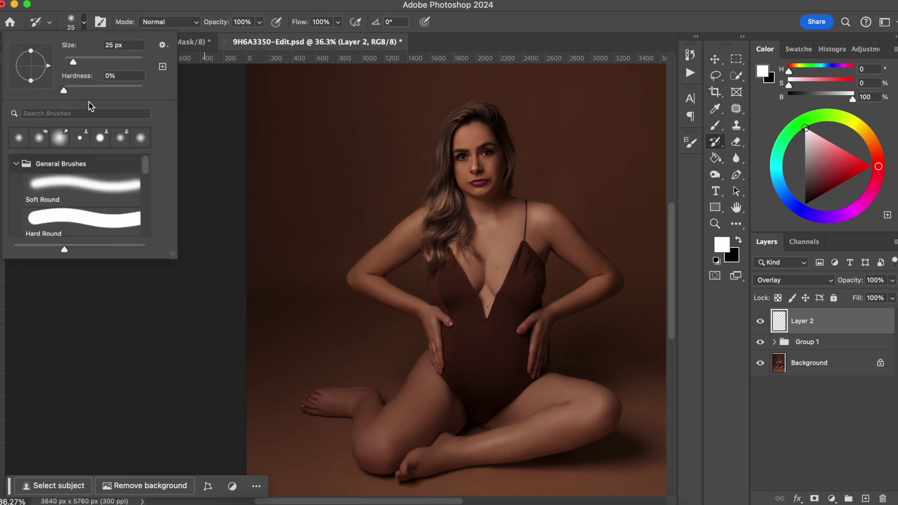
left_click_drag(65, 93, 45, 93)
left_click(772, 318)
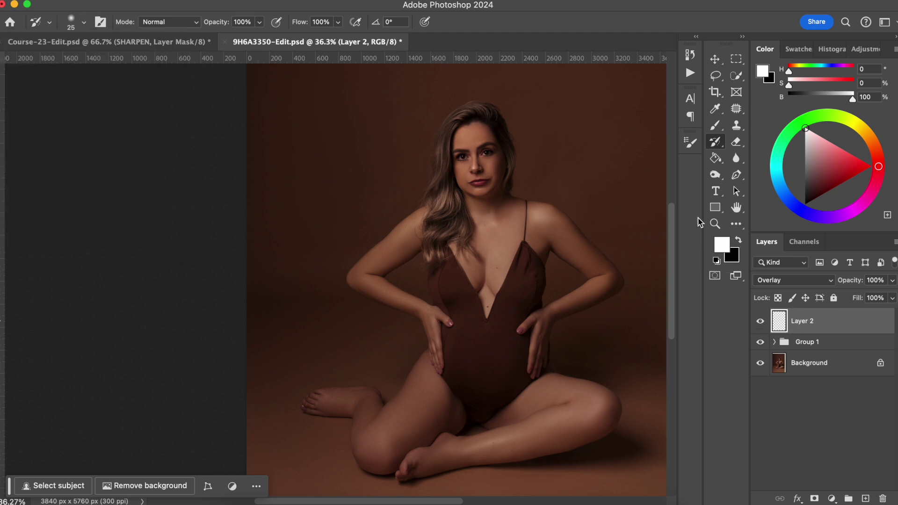
- Switch to the Brush tool and set its opacity to 10% for painting on the face
key("super+equal")
key("super+equal")
key("super+equal")
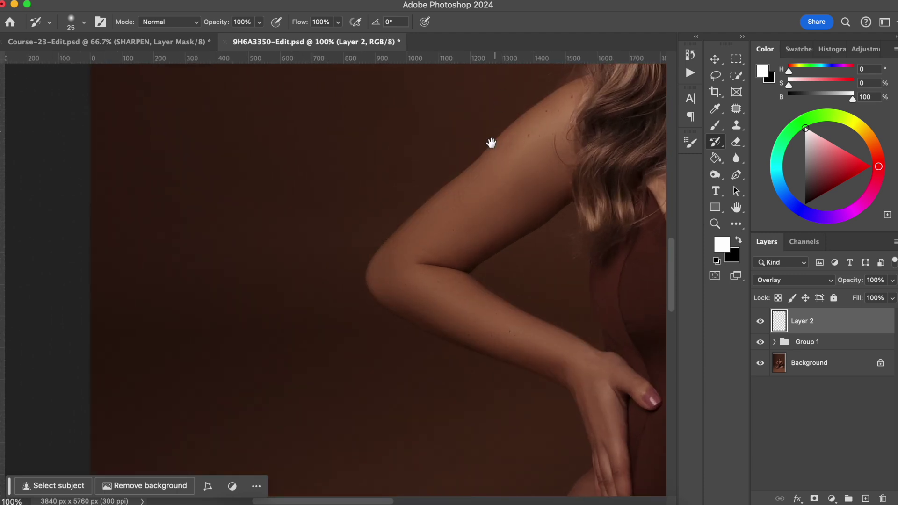
scroll(493, 132, "up", 10)
scroll(493, 132, "right", 8)
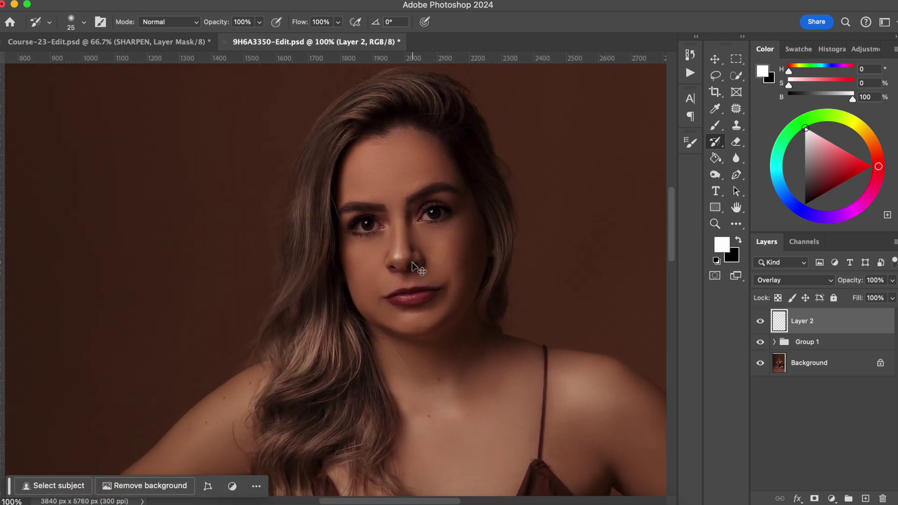
key("super+equal")
left_click_drag(360, 217, 321, 307)
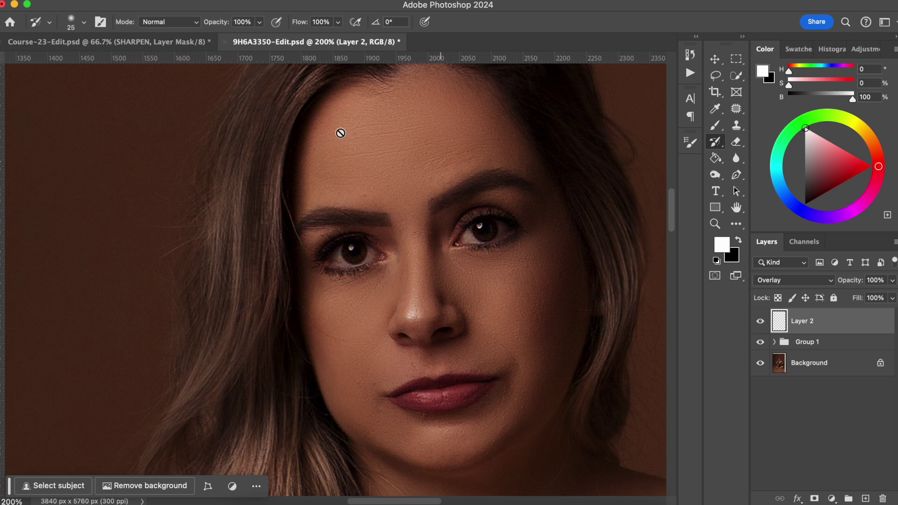
left_click(248, 22)
type("10")
key("Return")
left_click(718, 126)
left_click(274, 21)
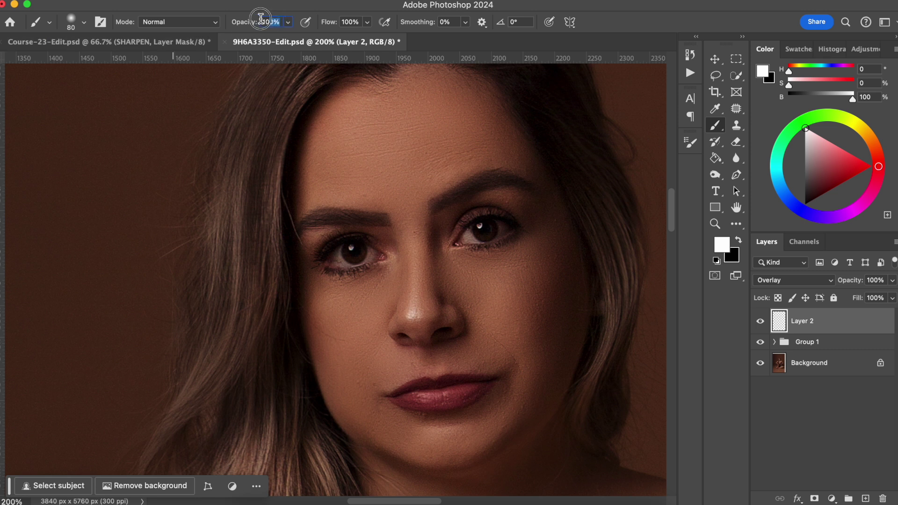
type("10")
- Reduce the white brush to 30 px and paint a highlight along the bridge of the nose
key("bracketleft")
key("bracketleft")
key("bracketleft")
key("bracketleft")
key("bracketleft")
left_click_drag(412, 311, 411, 214)
key("bracketleft")
key("bracketright")
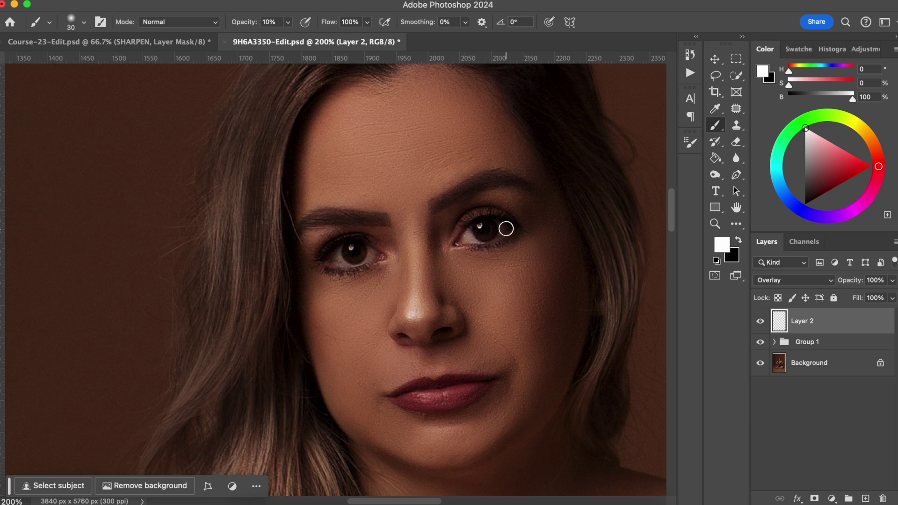
- Shrink the white brush further and brighten the iris of the eye on the image's left
key("bracketleft")
key("bracketleft")
key("bracketleft")
mouse_move(356, 264)
left_mouse_down()
mouse_move(350, 246)
mouse_move(345, 251)
mouse_move(362, 250)
left_mouse_up()
- Enlarge the white brush to 30 px and lighten the inner eye corners and the upper eyelid on the image's right
key("bracketright")
key("bracketright")
key("bracketright")
mouse_move(385, 252)
left_mouse_down()
mouse_move(388, 260)
mouse_move(449, 234)
mouse_move(448, 254)
mouse_move(449, 234)
mouse_move(454, 248)
left_mouse_up()
left_click_drag(482, 208, 475, 218)
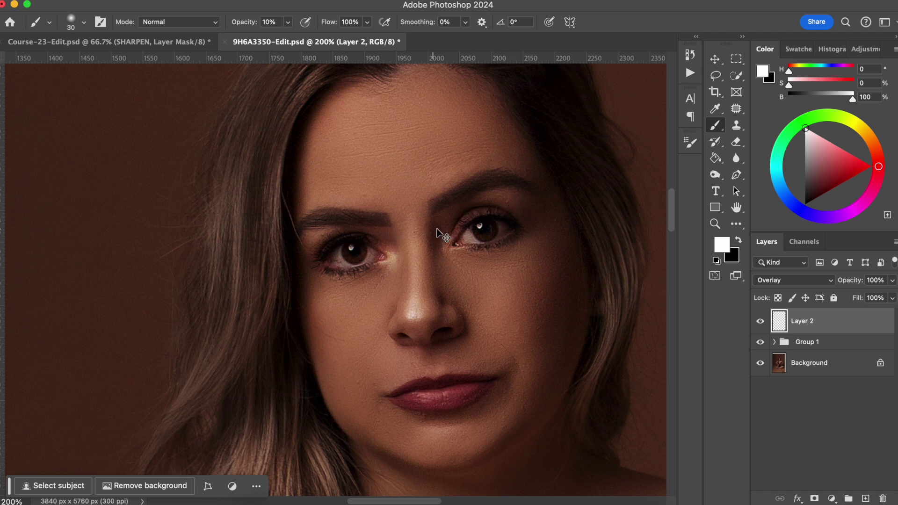
mouse_move(459, 227)
left_mouse_down()
mouse_move(448, 249)
mouse_move(457, 244)
left_mouse_up()
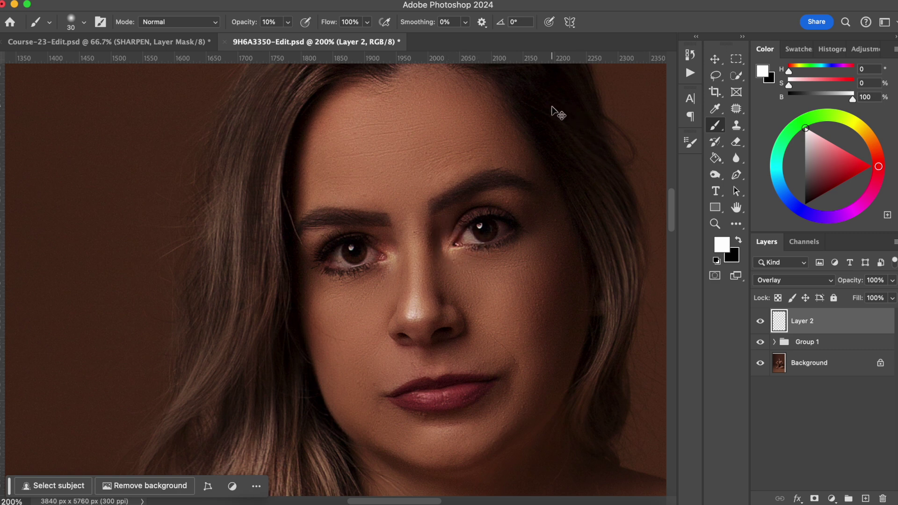
- Enlarge the white brush to 70 px and paint a highlight on the cheek on the image's right
key("super+minus")
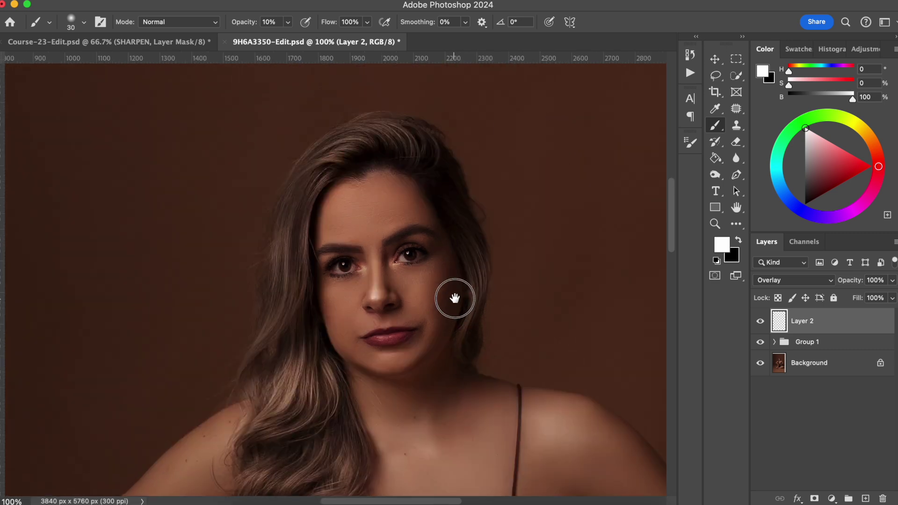
key("bracketright")
key("bracketright")
key("bracketright")
key("bracketright")
key("bracketright")
key("bracketright")
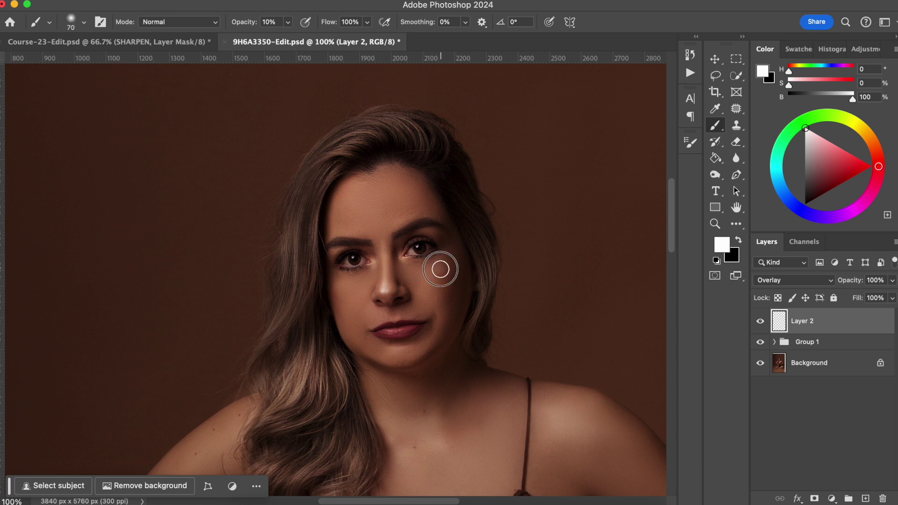
left_click_drag(449, 254, 429, 274)
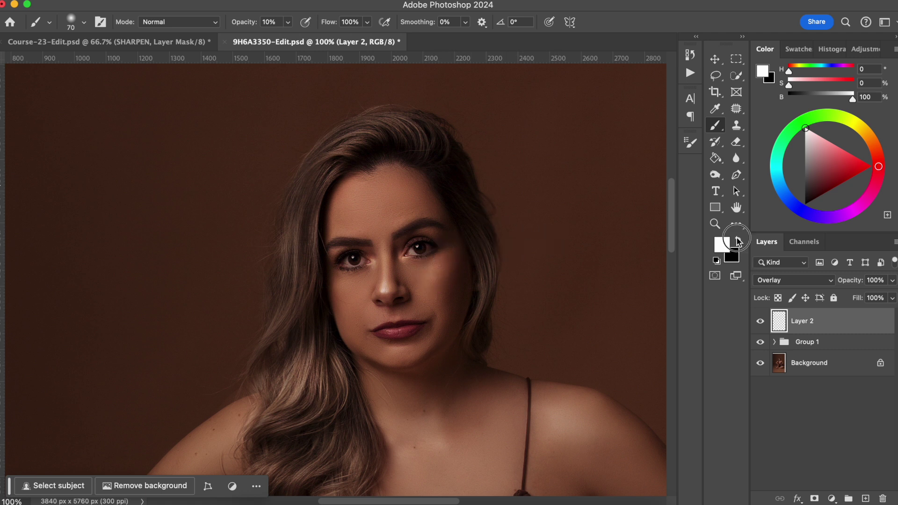
- Swap the painting color to black and set up a small brush at 5% opacity for shading the face
left_click(717, 261)
key("bracketleft")
key("bracketleft")
key("bracketleft")
key("bracketleft")
key("bracketleft")
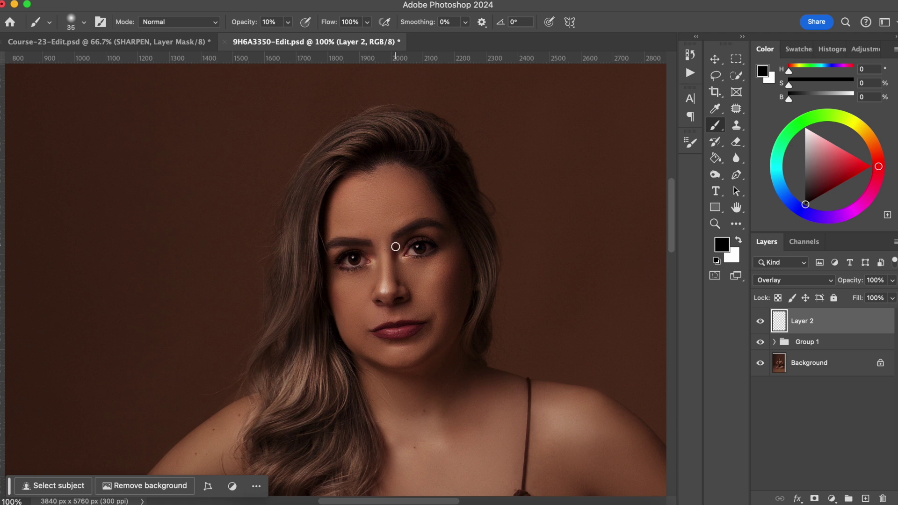
key("bracketleft")
key("bracketleft")
left_click(268, 23)
type("5")
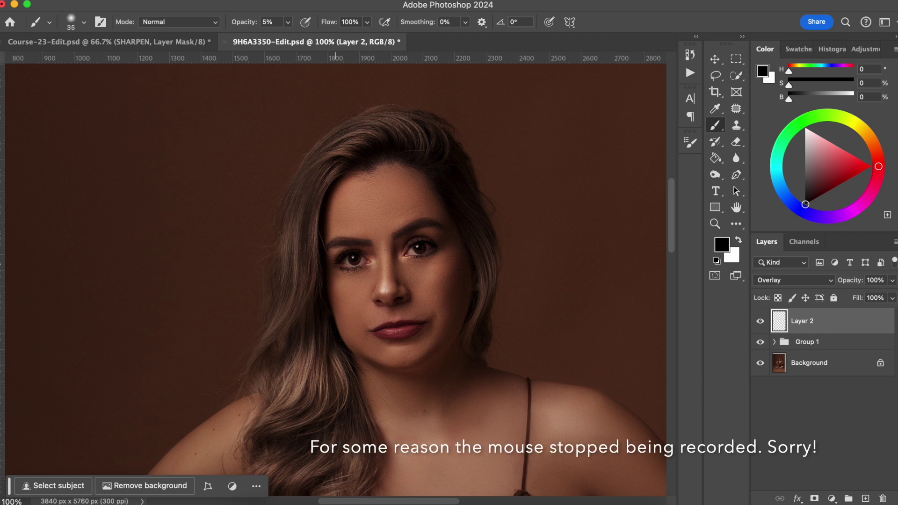
- Enlarge the black brush to 125 px for broader shading around the face
key("bracketright")
key("bracketright")
key("bracketright")
key("bracketright")
key("bracketright")
key("bracketright")
key("bracketright")
key("bracketright")
key("bracketright")
key("bracketleft")
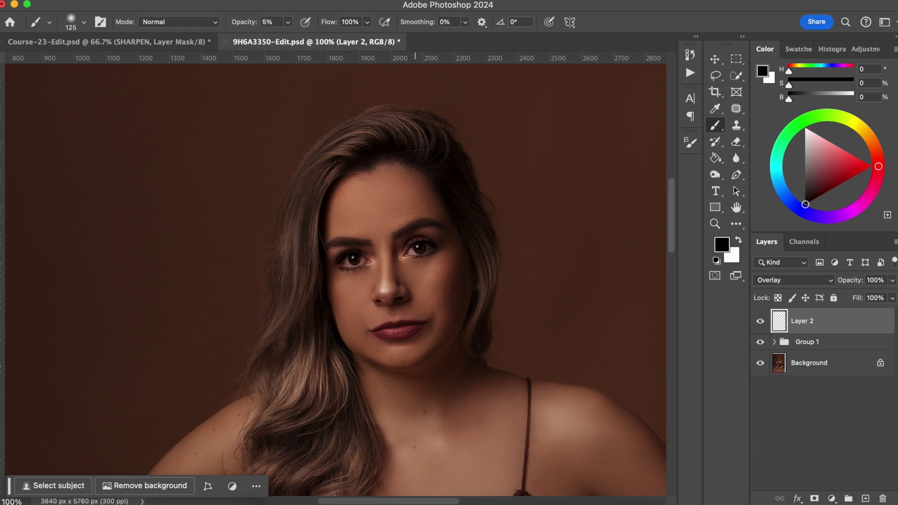
- Toggle the Overlay layer off and on to compare the portrait before and after the painting
key("super+comma")
key("super+comma")
key("super+0")
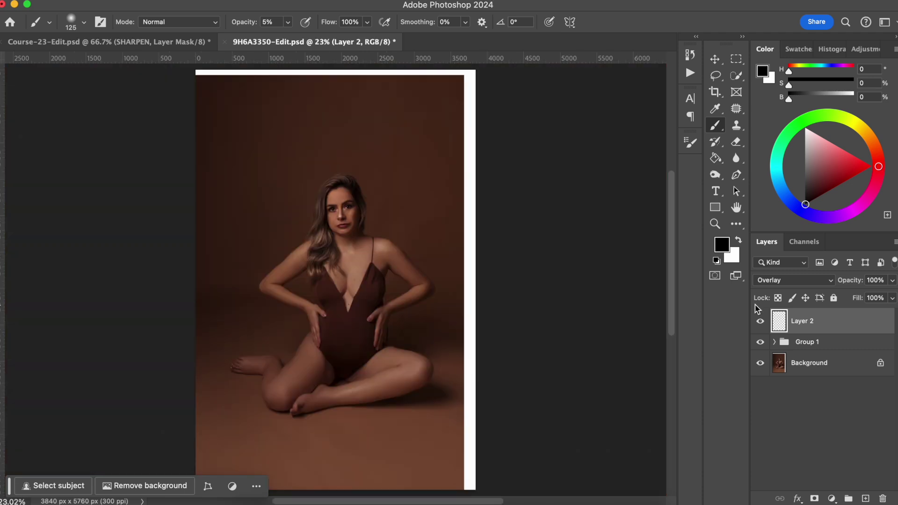
- Swap the painting color to white and brighten the shoulder and arm highlights, adjusting the brush to 90 px
key("super+equal")
key("super+equal")
key("super+equal")
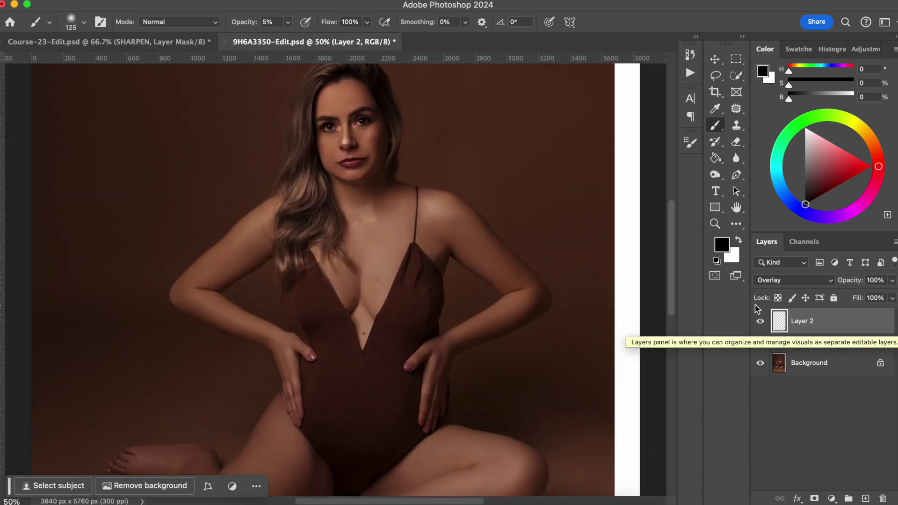
scroll(335, 280, "left", 4)
key("x")
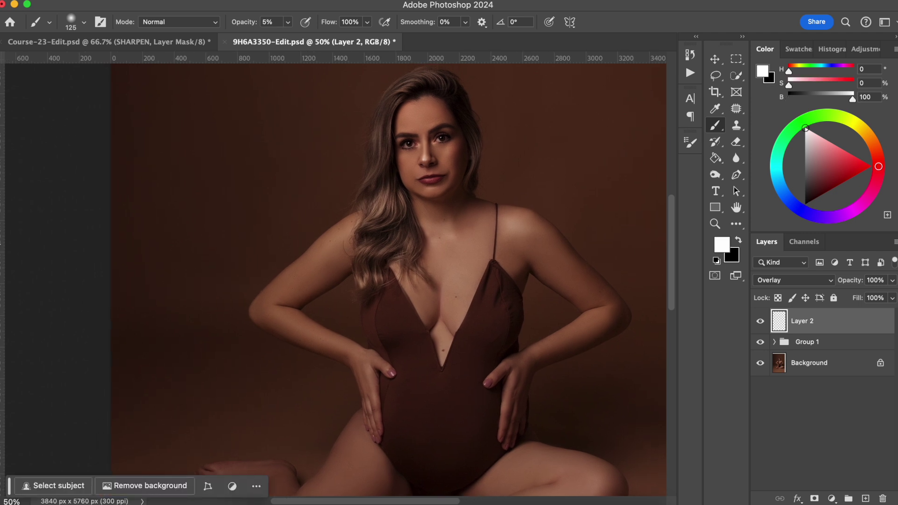
scroll(336, 279, "right", 1)
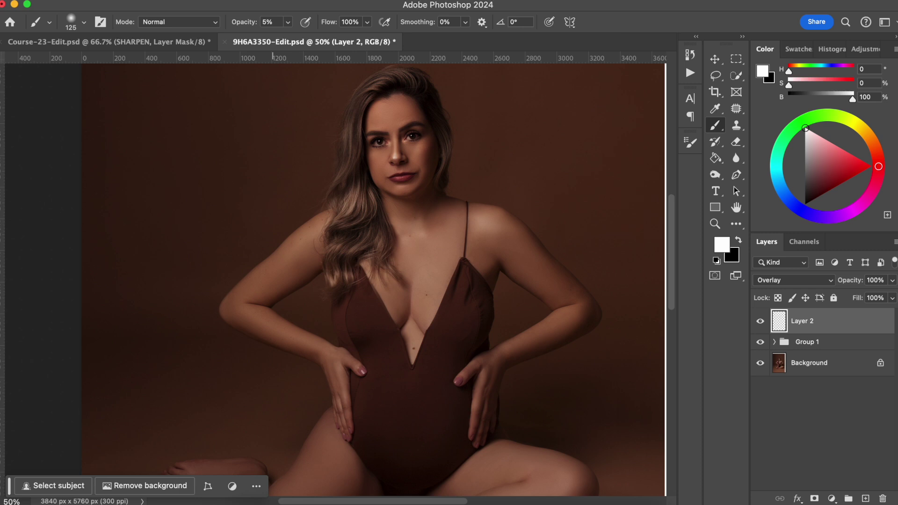
key("bracketleft")
key("bracketleft")
key("bracketleft")
key("bracketright")
key("bracketright")
key("bracketright")
key("bracketright")
key("bracketleft")
key("bracketleft")
key("bracketleft")
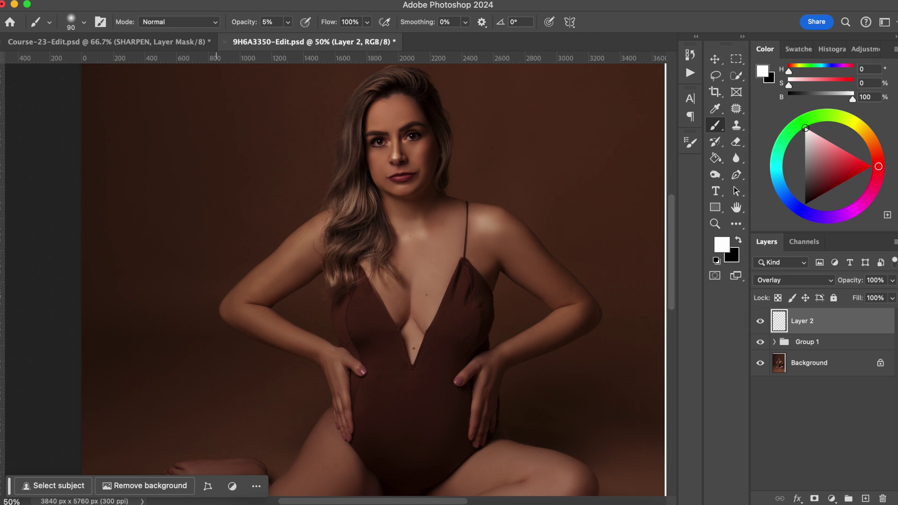
- Continue building up white highlights on the arms and upper body, varying the brush and ending at 100 px
key("bracketright")
key("bracketright")
key("bracketleft")
key("bracketleft")
key("bracketleft")
key("bracketright")
key("bracketright")
key("bracketright")
key("bracketleft")
key("bracketleft")
key("bracketright")
key("bracketright")
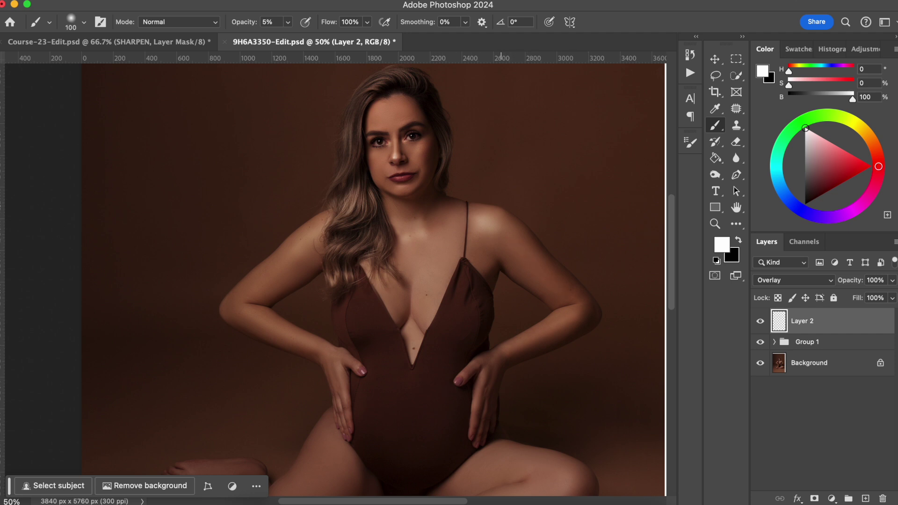
- Enlarge the white brush to 400 px for broad highlights over the hair and chest
scroll(336, 280, "down", 2)
key("bracketright")
key("bracketright")
key("bracketright")
key("bracketright")
key("bracketright")
key("bracketright")
key("bracketright")
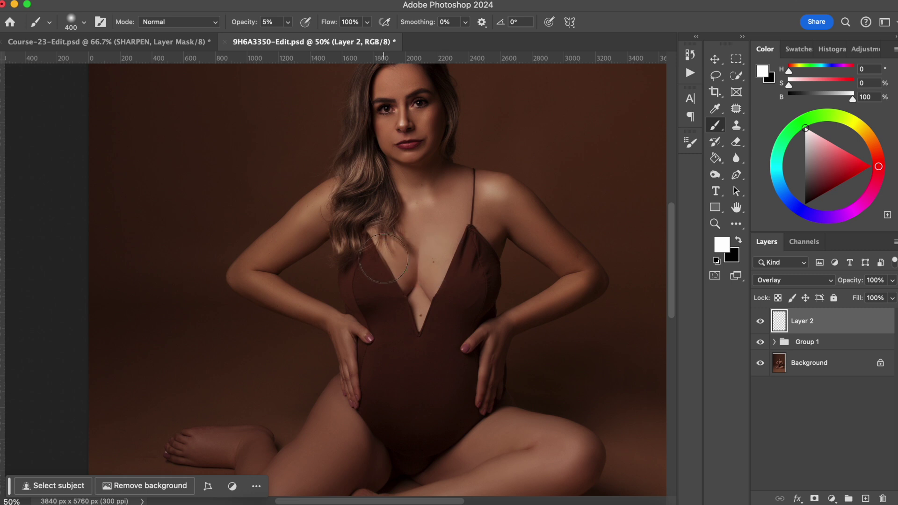
- Brighten the highlights on the legs with the white brush, reducing its size to 200 px and finishing at 125 px
scroll(445, 330, "down", 1)
scroll(341, 220, "down", 5)
scroll(341, 220, "left", 3)
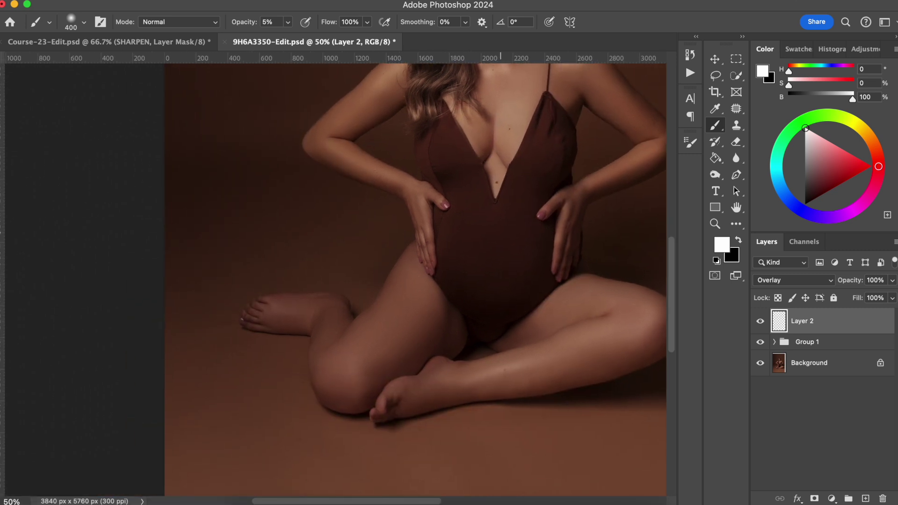
key("bracketleft")
key("bracketleft")
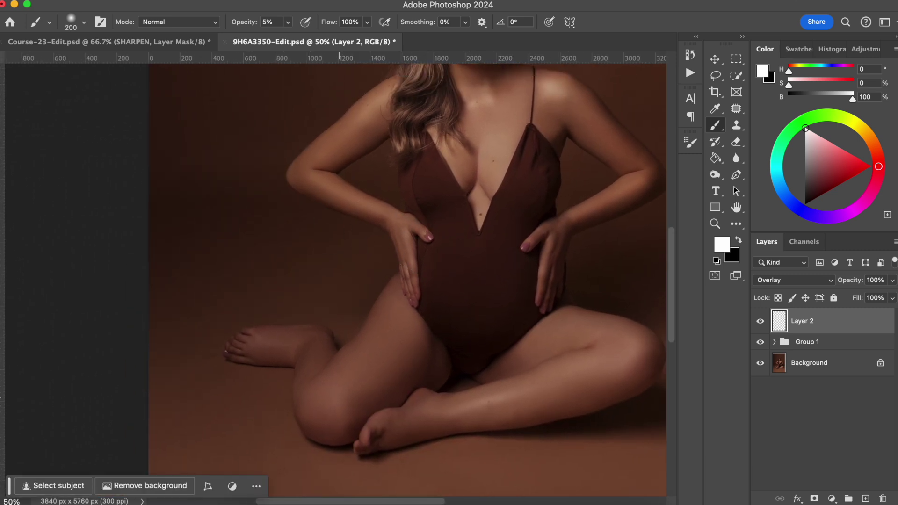
key("bracketleft")
key("bracketleft")
key("bracketleft")
key("bracketleft")
key("bracketleft")
key("bracketright")
key("bracketright")
key("bracketright")
key("bracketright")
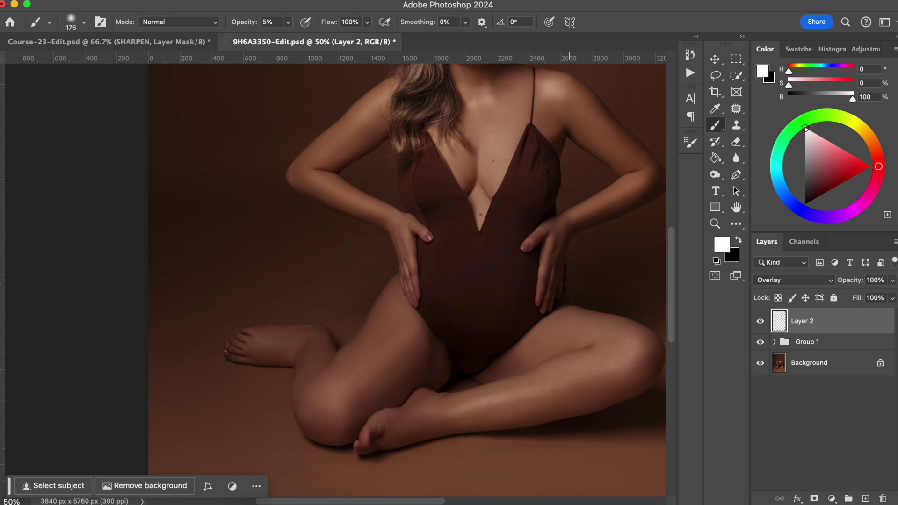
key("bracketleft")
key("bracketleft")
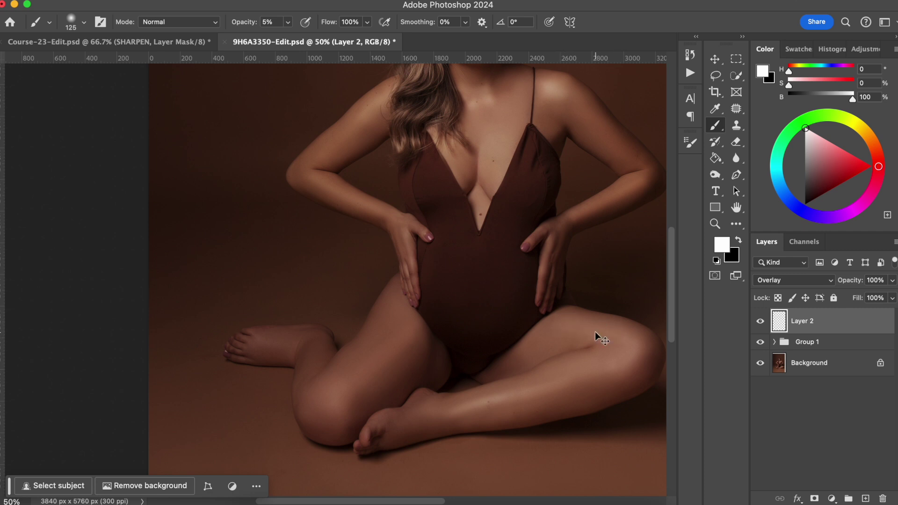
- Swap the painting color to black and deepen the shadows around the legs, enlarging the brush to 175 px
key("super+minus")
scroll(407, 281, "up", 3)
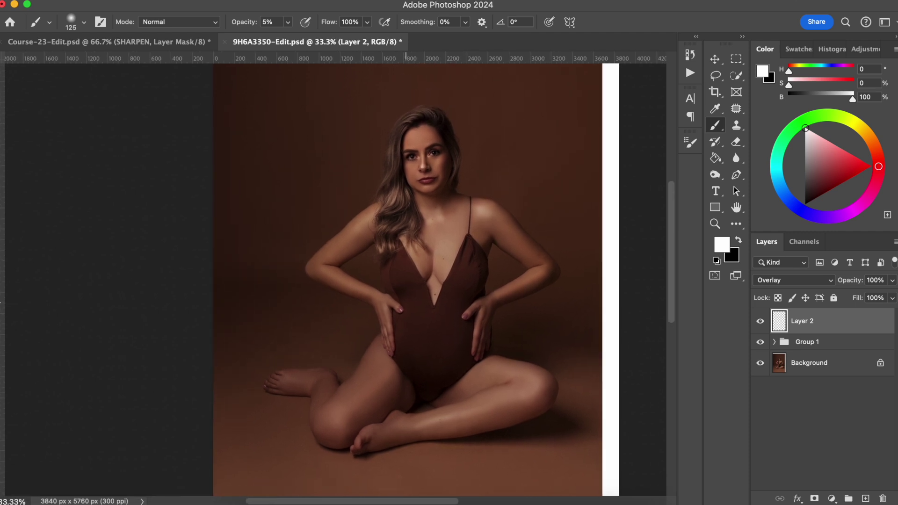
key("x")
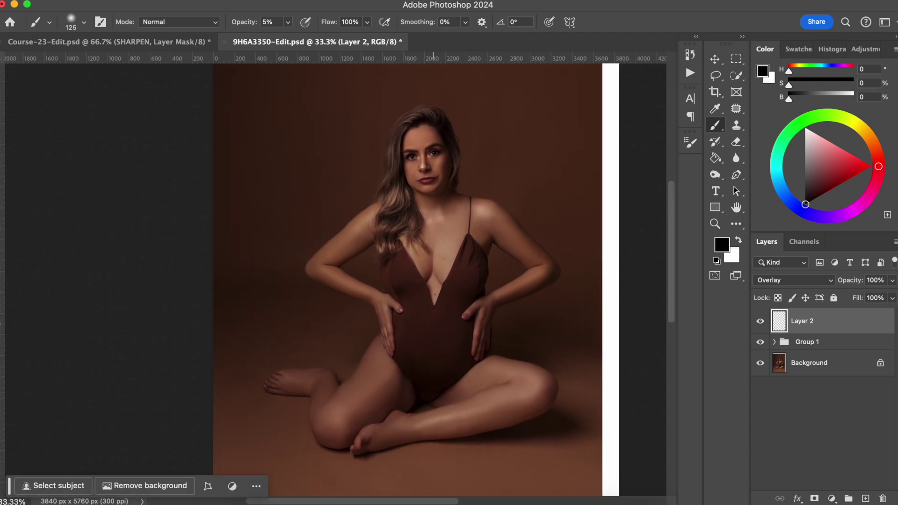
key("bracketright")
key("bracketright")
left_click_drag(469, 425, 495, 355)
key("bracketright")
key("bracketright")
key("bracketleft")
key("bracketleft")
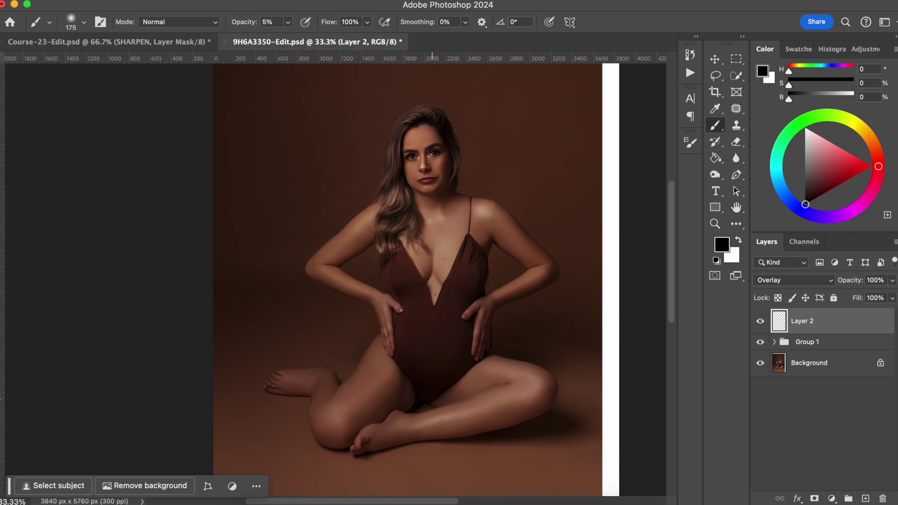
- Continue building up black shadows on the body and legs, varying the brush size and finishing at 175 px
key("bracketright")
key("bracketright")
key("bracketleft")
key("bracketleft")
key("bracketleft")
key("bracketleft")
key("bracketright")
key("bracketright")
key("bracketleft")
key("bracketleft")
key("bracketright")
key("bracketleft")
key("bracketright")
key("bracketright")
key("bracketright")
key("bracketleft")
key("bracketleft")
- Stamp all visible layers into a new merged layer above the dodge-and-burn layer
key("super+minus")
key("super+alt+shift+e")
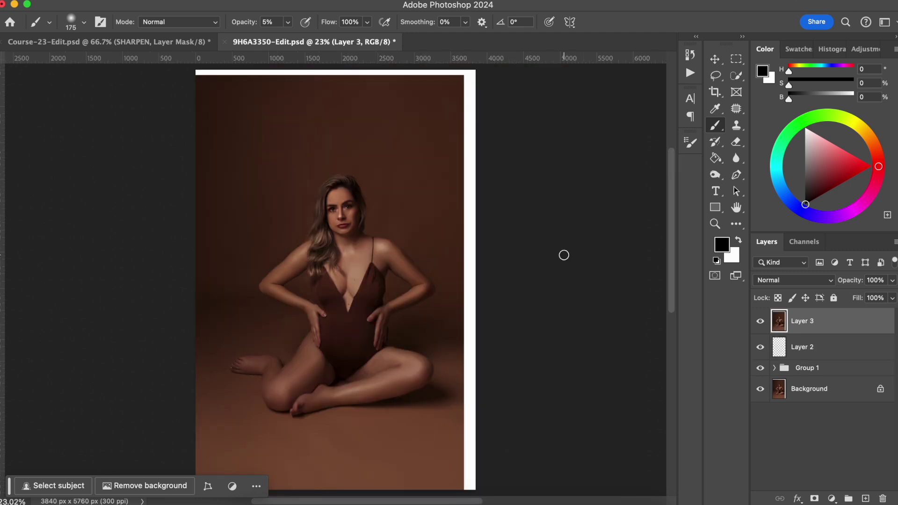
key("super+minus")
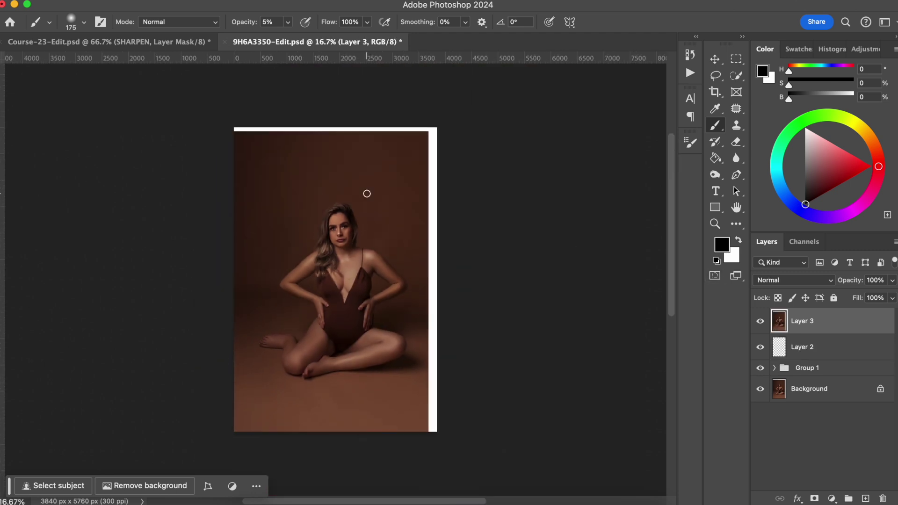
- Select the blank white strips along the image's top and right edges with the Rectangular Marquee, slightly overlapping the backdrop
key("m")
left_click_drag(234, 128, 462, 136)
left_click_drag(438, 433, 425, 120)
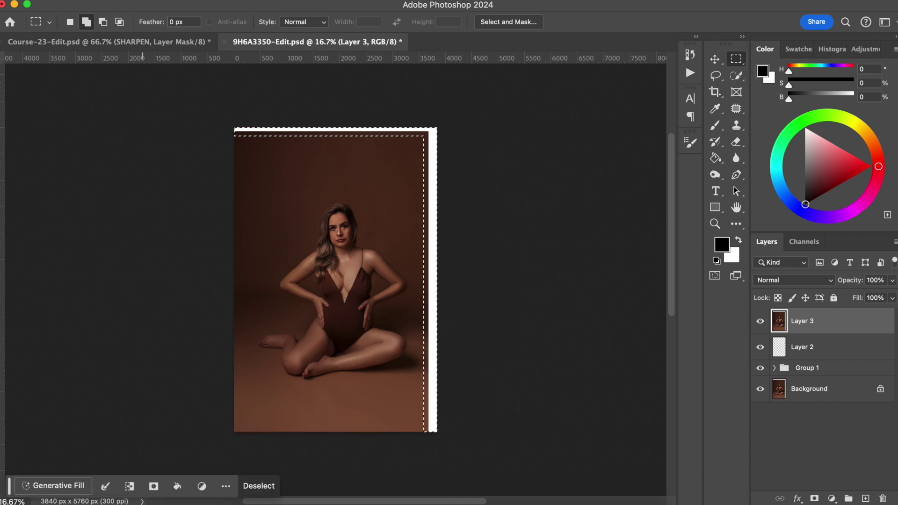
- Fill the selected white strips using Content-Aware Fill with automatic sampling, outputting the result to a duplicate layer
left_click(164, 1)
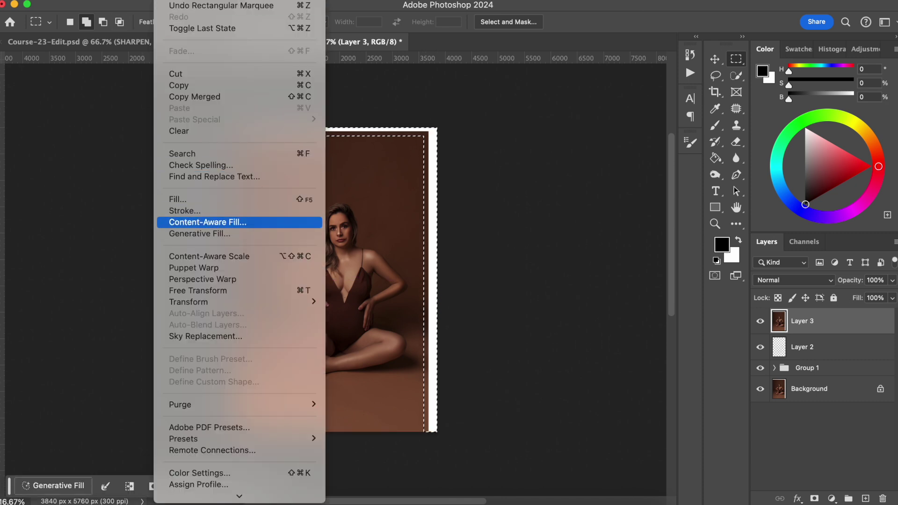
left_click(210, 223)
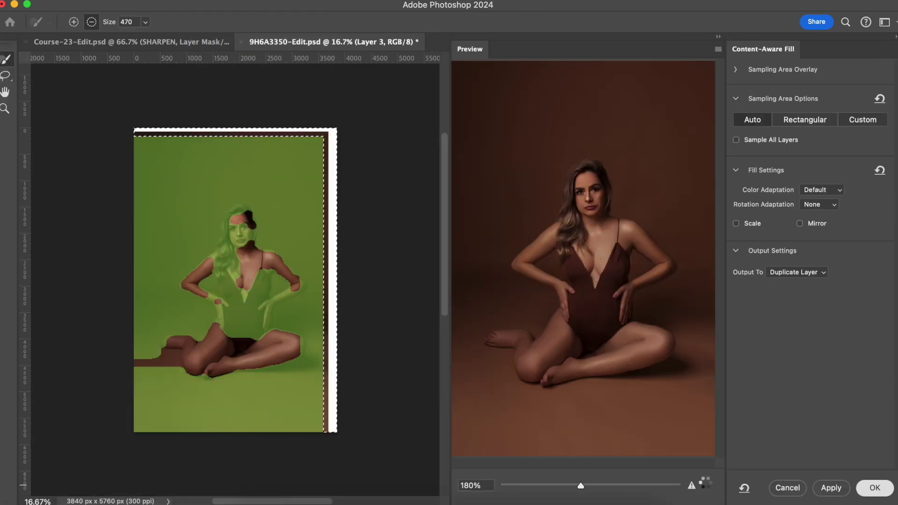
key("Return")
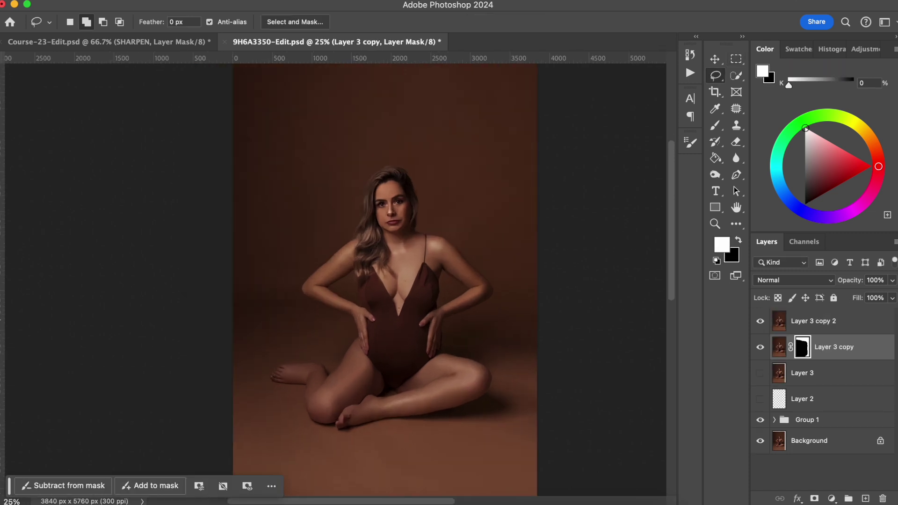
- Compare the portrait with and without Layer 3 copy 2 by toggling its visibility, leaving it shown
left_click(761, 321)
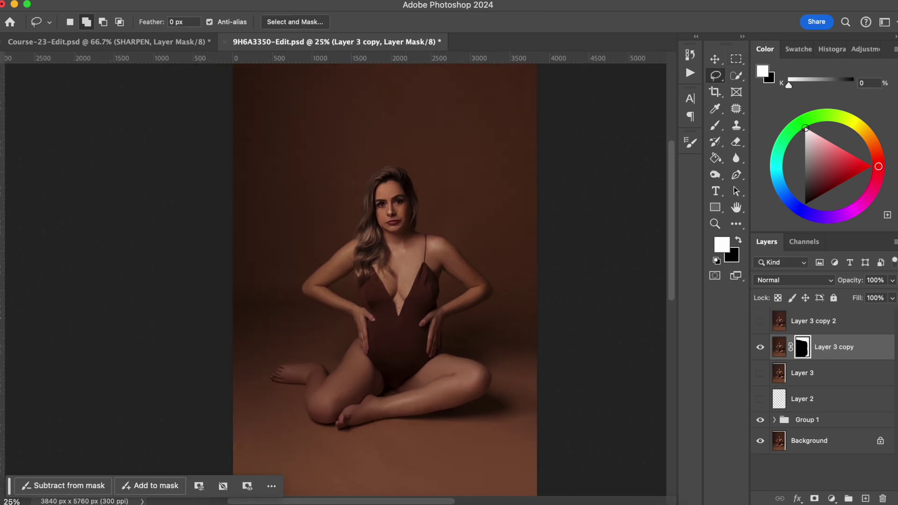
left_click(761, 321)
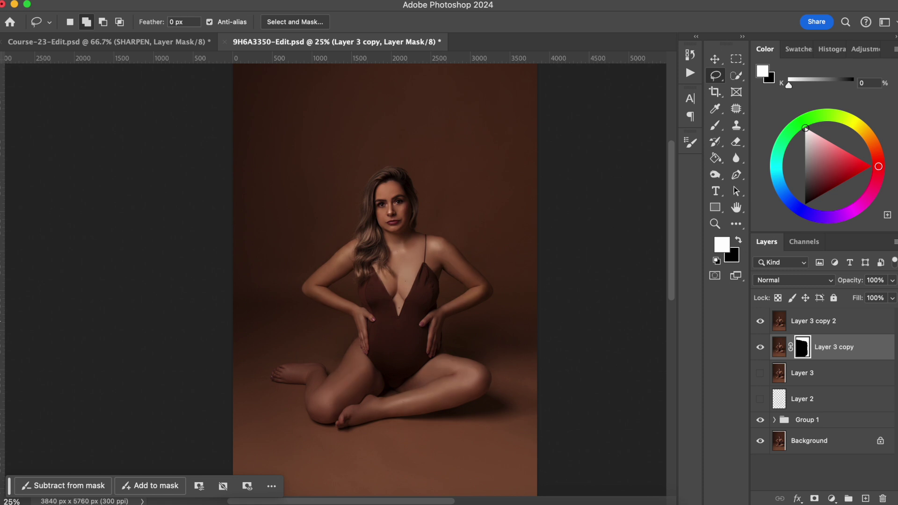
left_click(760, 321)
left_click(761, 320)
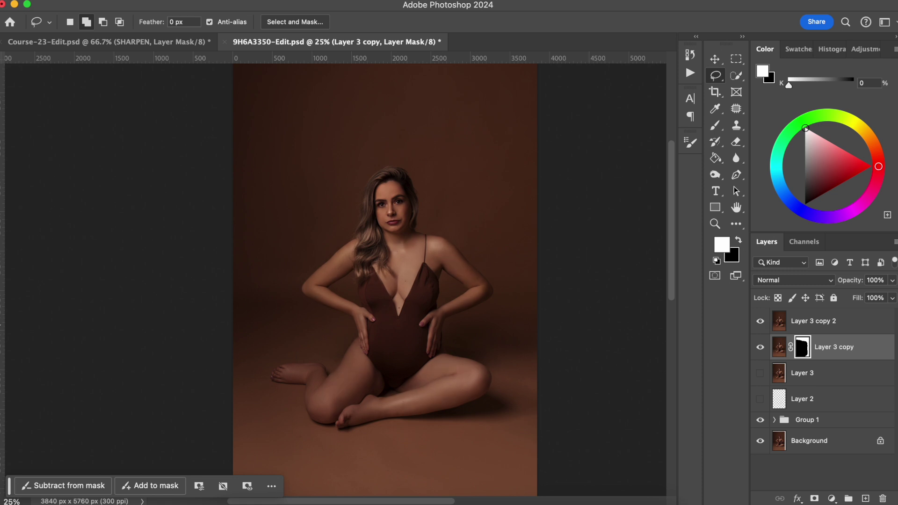